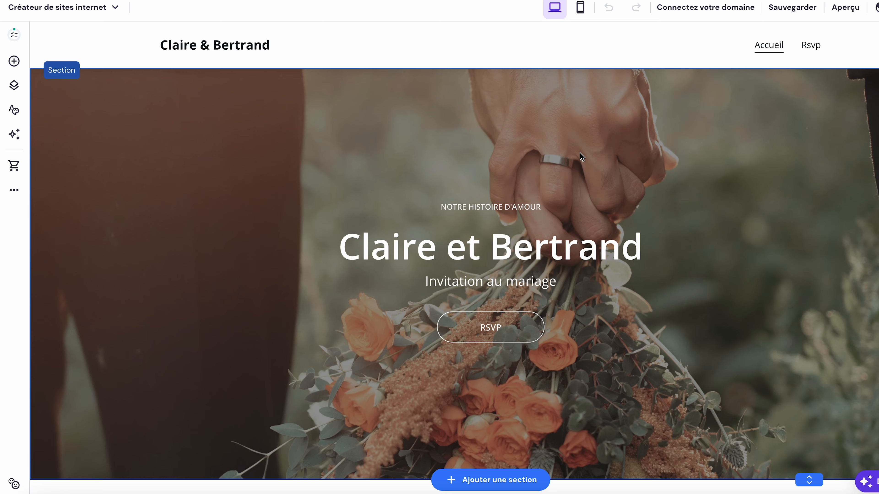
Step: Shift the Cérémonie heading slightly to the left within its section
{"action": "scroll", "coordinate": [580, 153], "scroll_direction": "down", "scroll_amount": 4}
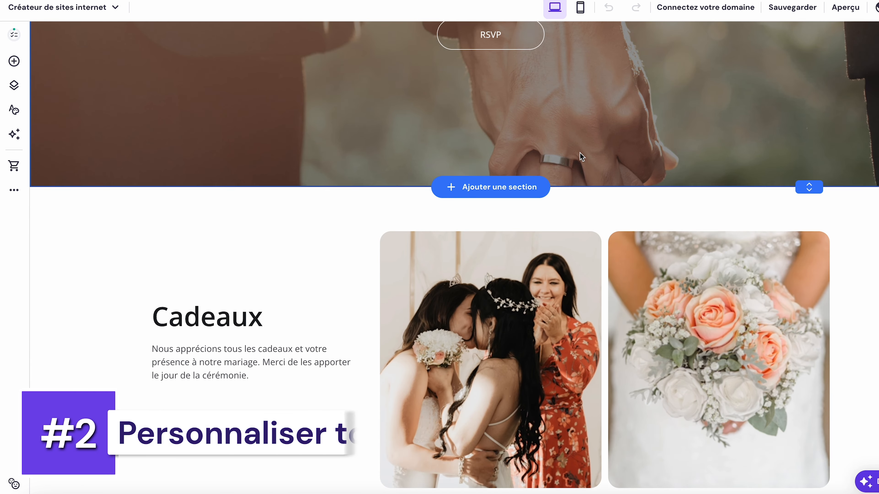
{"action": "scroll", "coordinate": [579, 153], "scroll_direction": "down", "scroll_amount": 4}
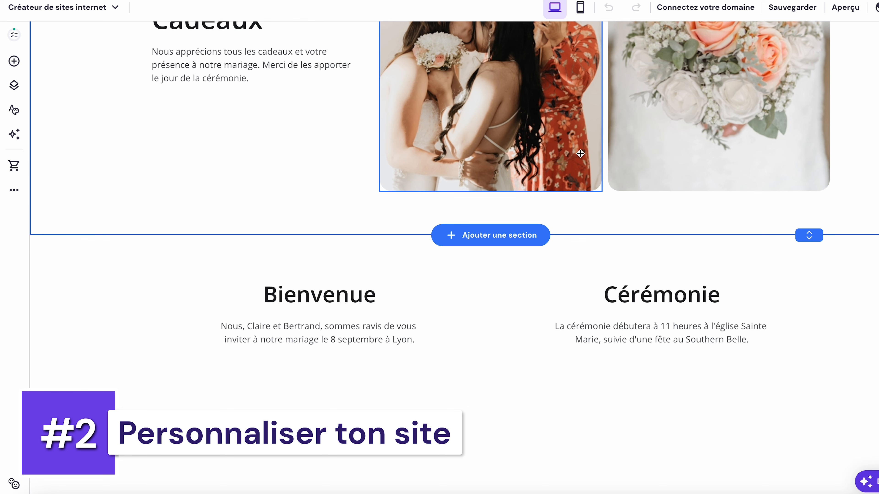
{"action": "mouse_move", "coordinate": [645, 294]}
{"action": "left_mouse_down"}
{"action": "mouse_move", "coordinate": [609, 294]}
{"action": "mouse_move", "coordinate": [640, 294]}
{"action": "left_mouse_up"}
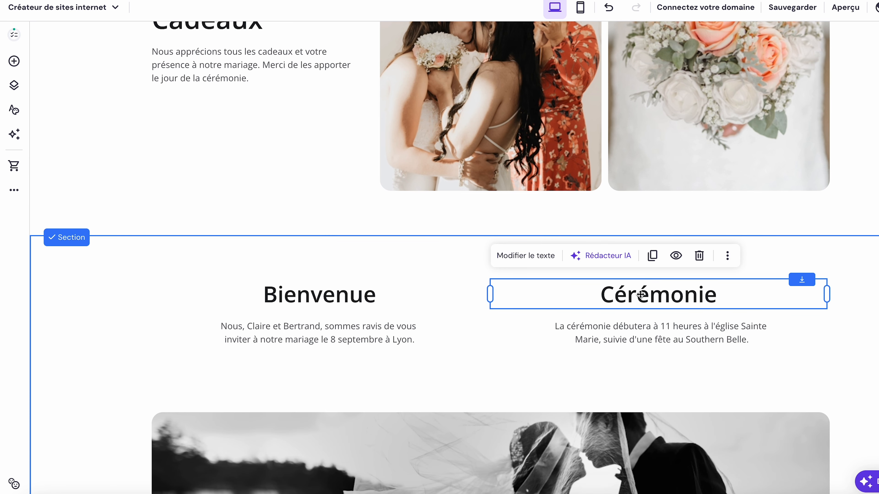
{"action": "left_click", "coordinate": [14, 62]}
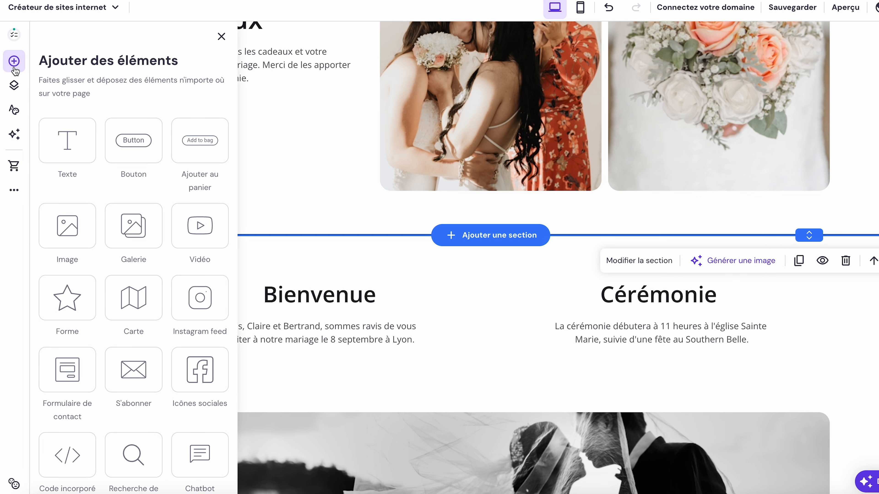
{"action": "left_click", "coordinate": [14, 69]}
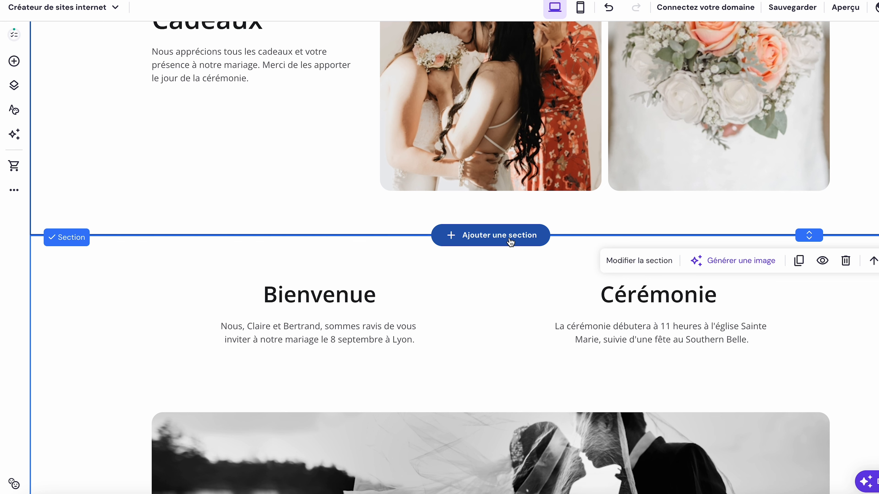
{"action": "scroll", "coordinate": [510, 241], "scroll_direction": "down", "scroll_amount": 1}
{"action": "scroll", "coordinate": [511, 242], "scroll_direction": "up", "scroll_amount": 2}
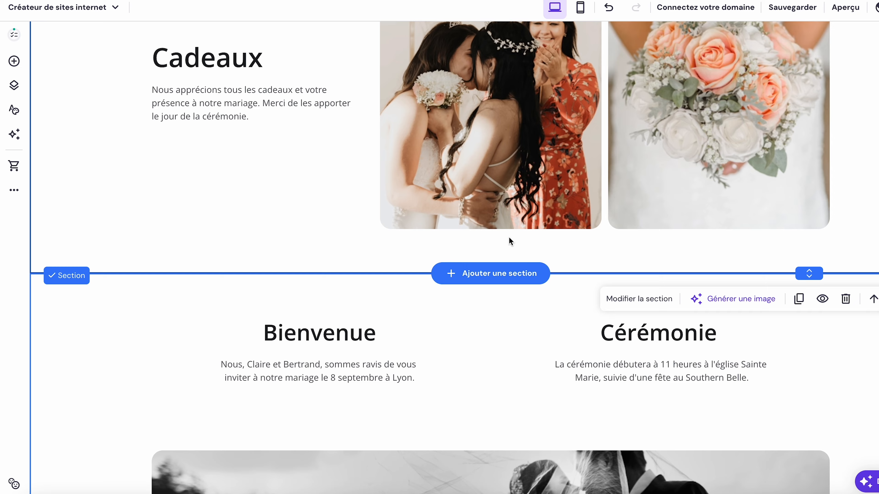
Step: Try a gradient colour as the background of the home page's hero section
{"action": "scroll", "coordinate": [509, 242], "scroll_direction": "up", "scroll_amount": 10}
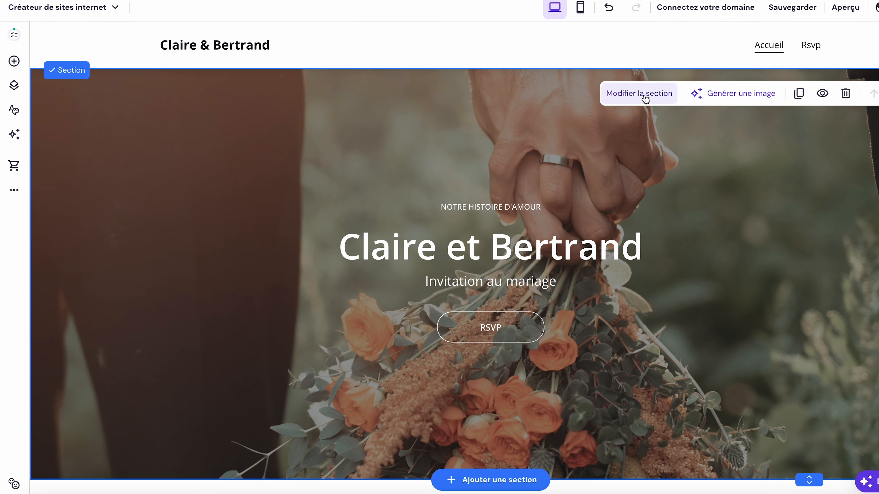
{"action": "left_click", "coordinate": [638, 93]}
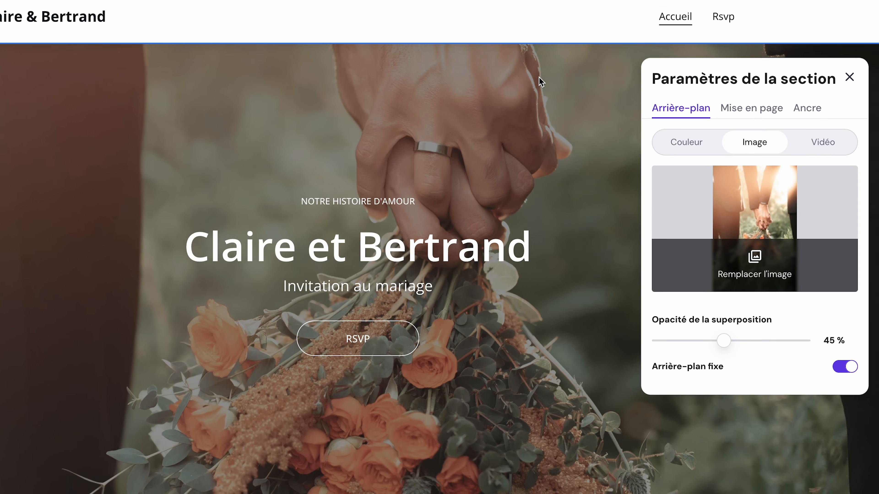
{"action": "left_click", "coordinate": [681, 142]}
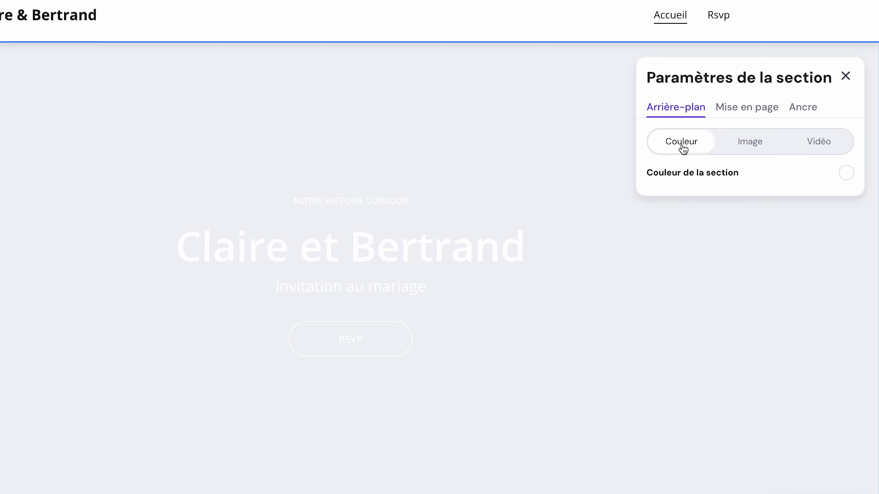
{"action": "left_click", "coordinate": [845, 174]}
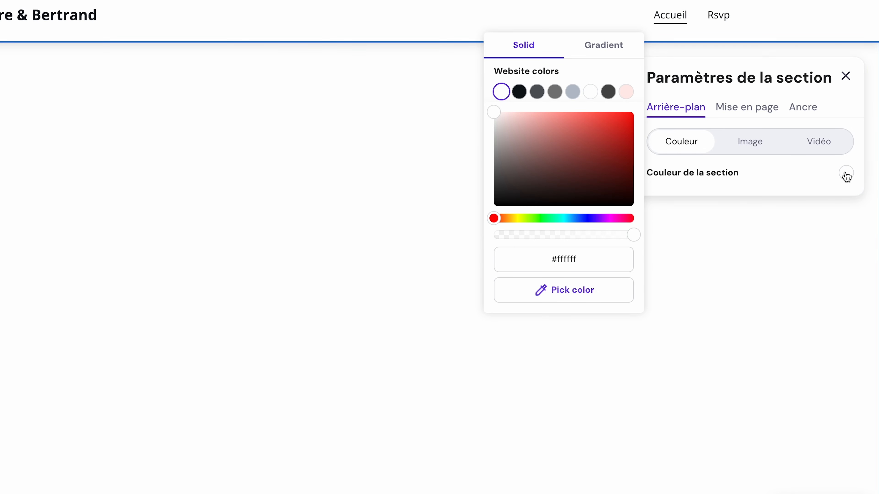
{"action": "left_click", "coordinate": [591, 52]}
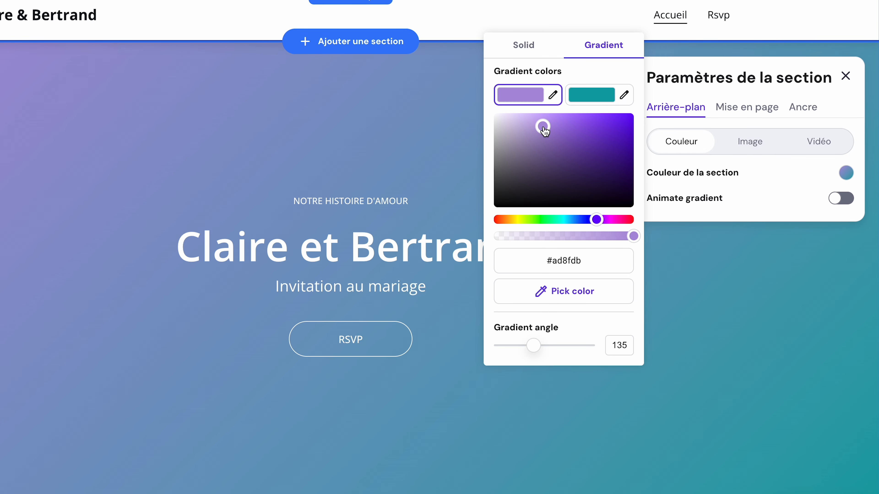
Step: Switch the hero section's background to a video and change its subtitle to "vous invite"
{"action": "left_click", "coordinate": [828, 152]}
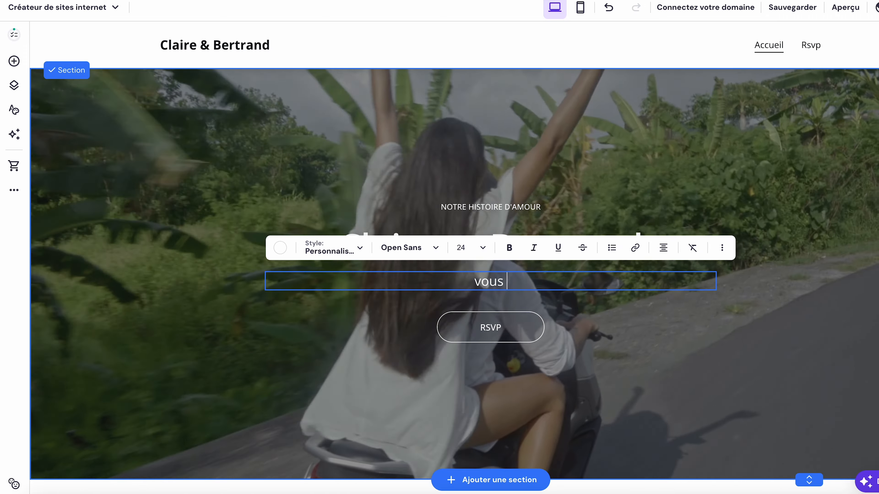
{"action": "type", "text": "invite"}
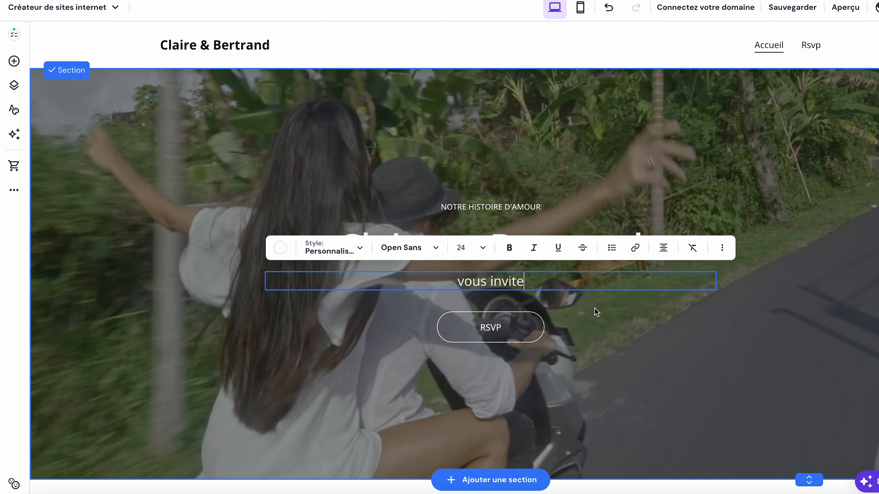
{"action": "scroll", "coordinate": [594, 308], "scroll_direction": "down", "scroll_amount": 1}
{"action": "left_click", "coordinate": [594, 307]}
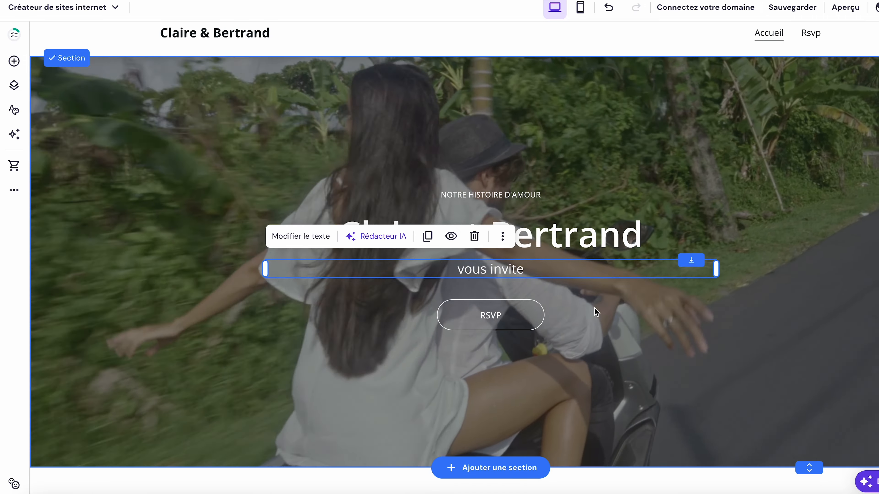
{"action": "scroll", "coordinate": [594, 308], "scroll_direction": "down", "scroll_amount": 10}
{"action": "left_click", "coordinate": [226, 230]}
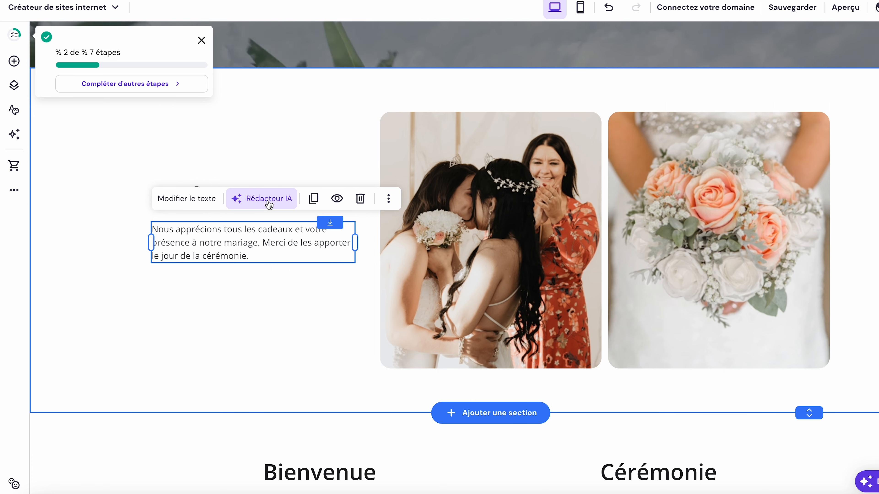
{"action": "left_click", "coordinate": [735, 192]}
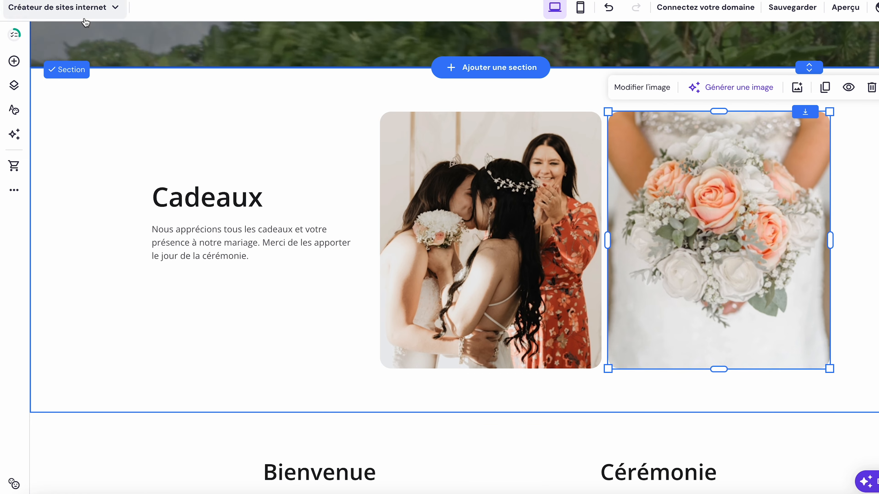
Step: Add a button to the Cadeaux section and place it beneath the gift message paragraph
{"action": "left_click", "coordinate": [13, 62]}
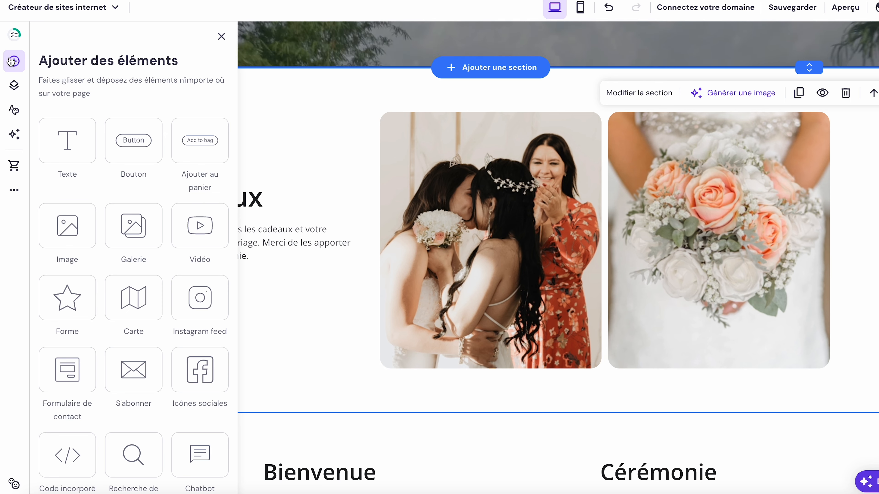
{"action": "left_click_drag", "start_coordinate": [140, 142], "coordinate": [292, 299]}
{"action": "scroll", "coordinate": [291, 299], "scroll_direction": "up", "scroll_amount": 5}
{"action": "left_click", "coordinate": [308, 398]}
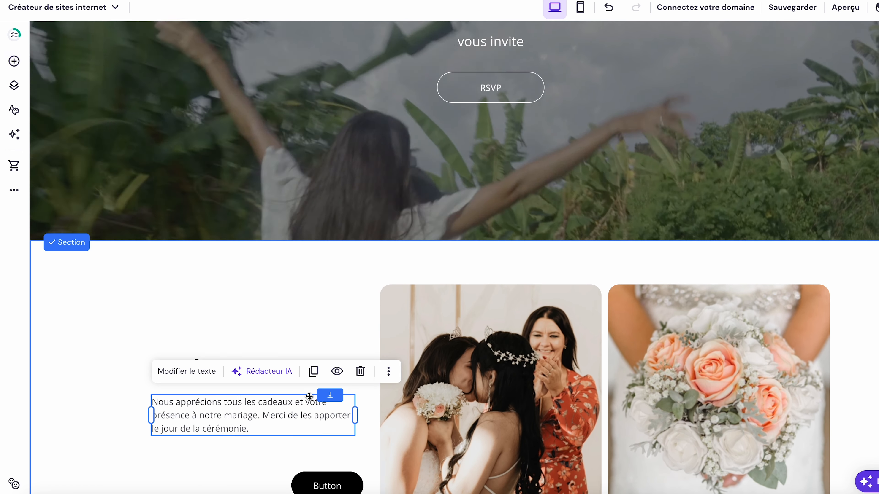
{"action": "scroll", "coordinate": [309, 396], "scroll_direction": "down", "scroll_amount": 2}
{"action": "left_click_drag", "start_coordinate": [327, 434], "coordinate": [241, 427]}
Step: Go to the Rsvp page and delete the existing contact form beside the photo
{"action": "scroll", "coordinate": [492, 332], "scroll_direction": "up", "scroll_amount": 5}
{"action": "left_click", "coordinate": [491, 328]}
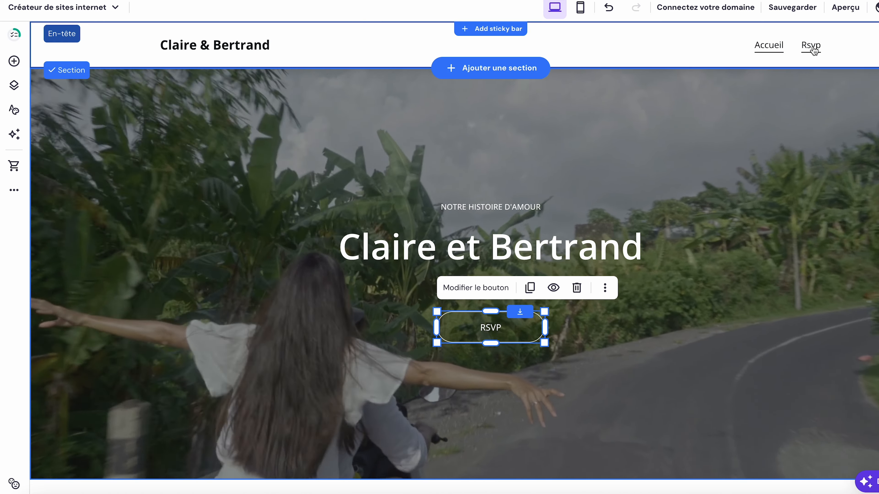
{"action": "left_click", "coordinate": [813, 49]}
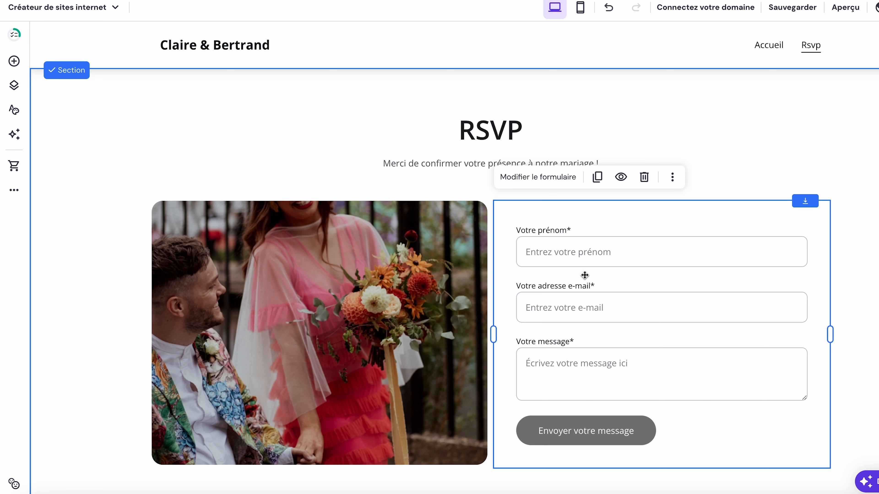
{"action": "key", "text": "Delete"}
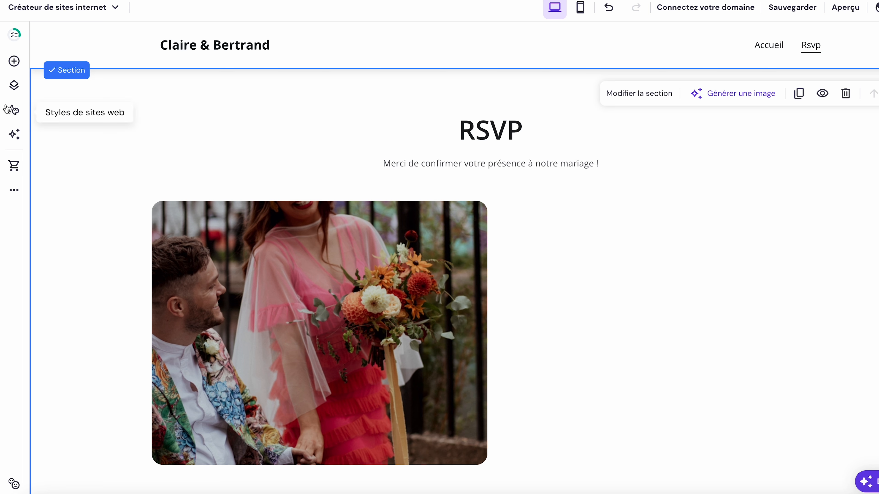
Step: Add a new contact form element to the RSVP section, positioned beside the couple's photo
{"action": "left_click", "coordinate": [15, 59]}
{"action": "left_click_drag", "start_coordinate": [67, 370], "coordinate": [611, 313]}
{"action": "scroll", "coordinate": [610, 313], "scroll_direction": "down", "scroll_amount": 2}
{"action": "left_click_drag", "start_coordinate": [674, 311], "coordinate": [612, 201]}
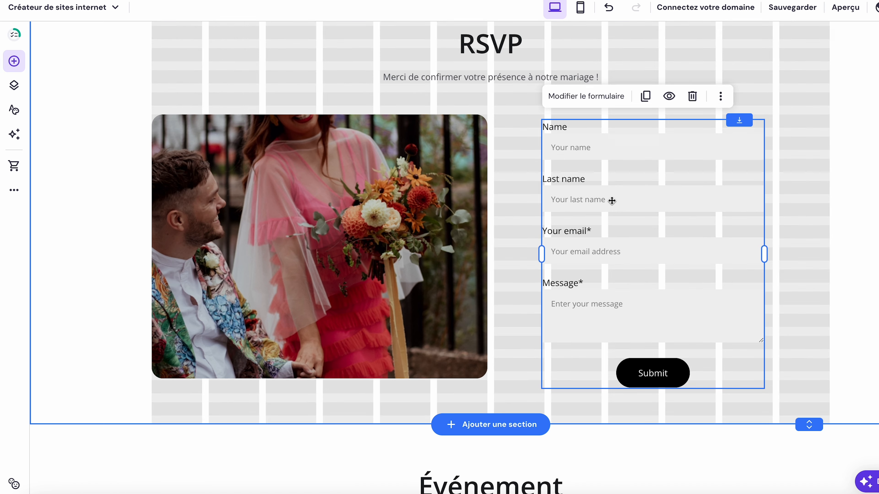
Step: Relabel the form's first three fields Nom, Nom de famille and Votre email, with placeholders Votre nom, Votre nom de famille and Addresse mail
{"action": "double_click", "coordinate": [673, 200]}
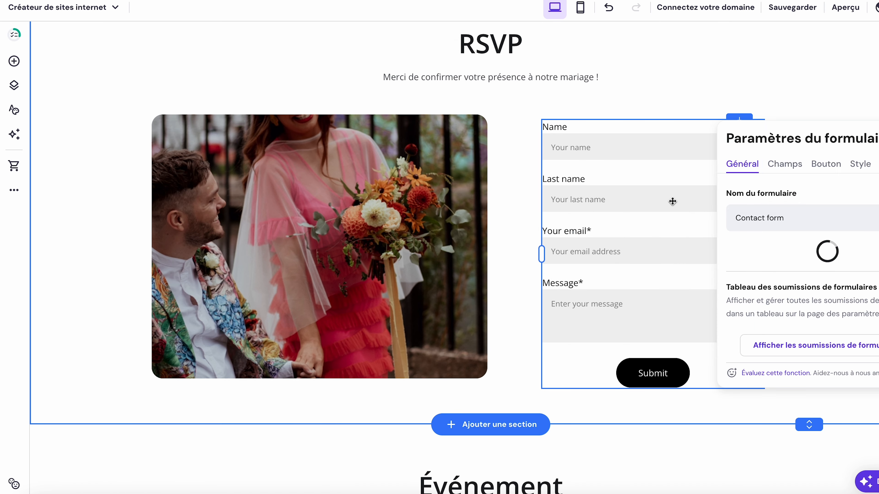
{"action": "left_click", "coordinate": [786, 165]}
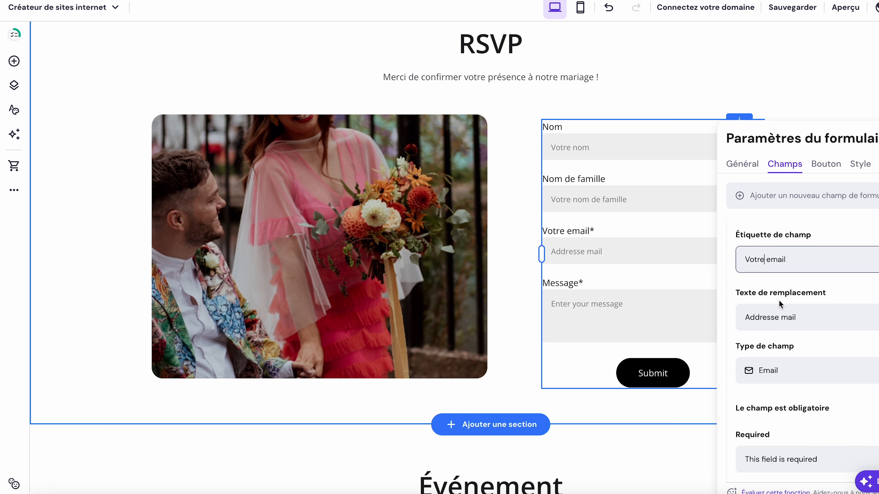
{"action": "scroll", "coordinate": [779, 304], "scroll_direction": "down", "scroll_amount": 3}
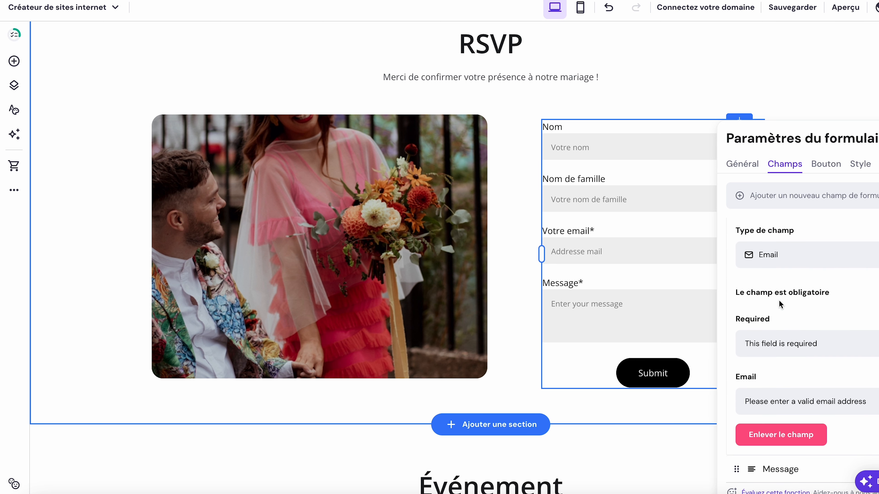
{"action": "double_click", "coordinate": [650, 276]}
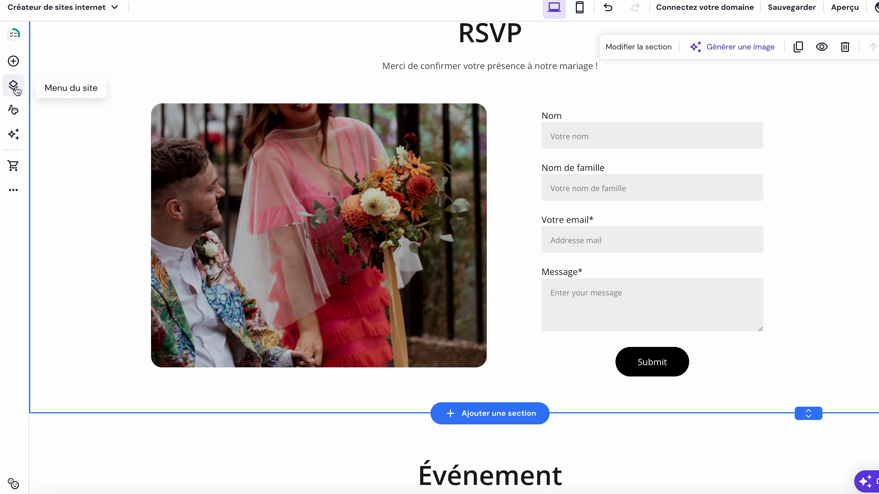
Step: Add a page to the site from the first Services template and set its navigation name to Photos
{"action": "left_click", "coordinate": [14, 87]}
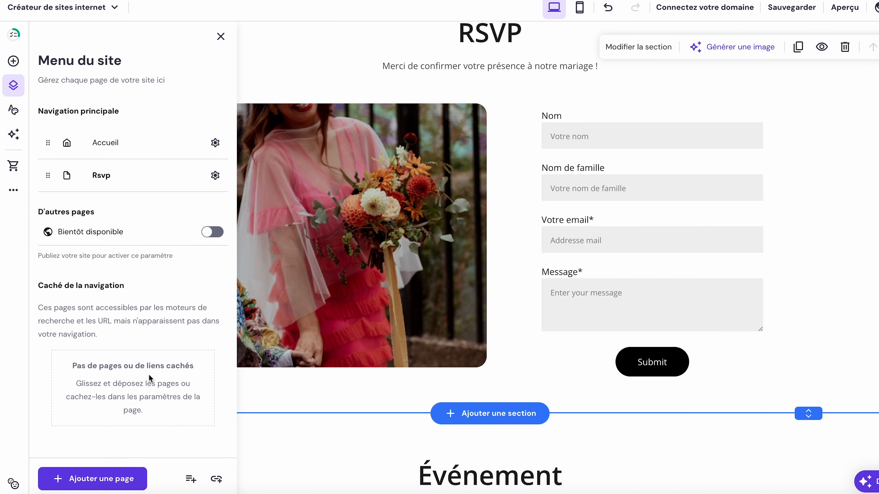
{"action": "left_click", "coordinate": [91, 485]}
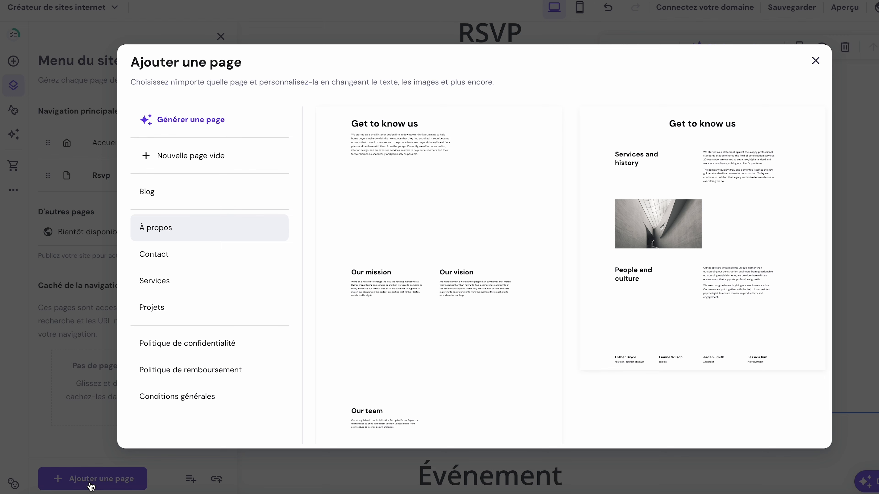
{"action": "left_click", "coordinate": [177, 291]}
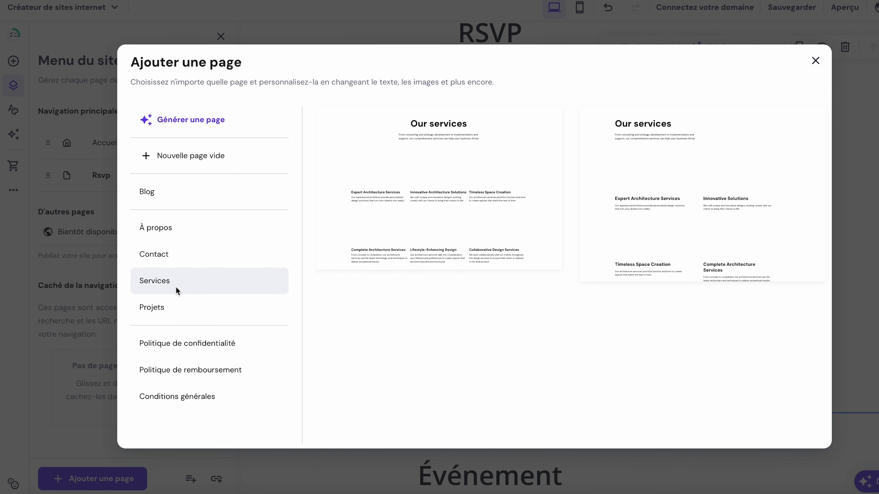
{"action": "left_click", "coordinate": [440, 186]}
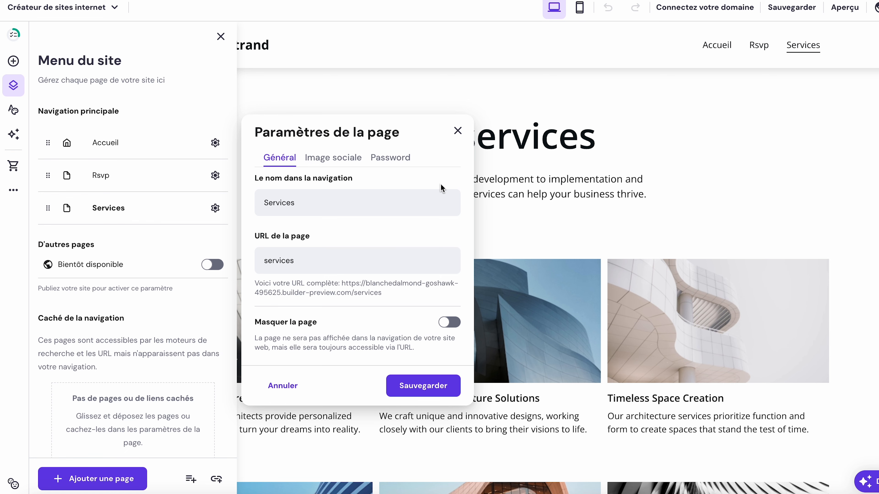
{"action": "type", "text": "Photos"}
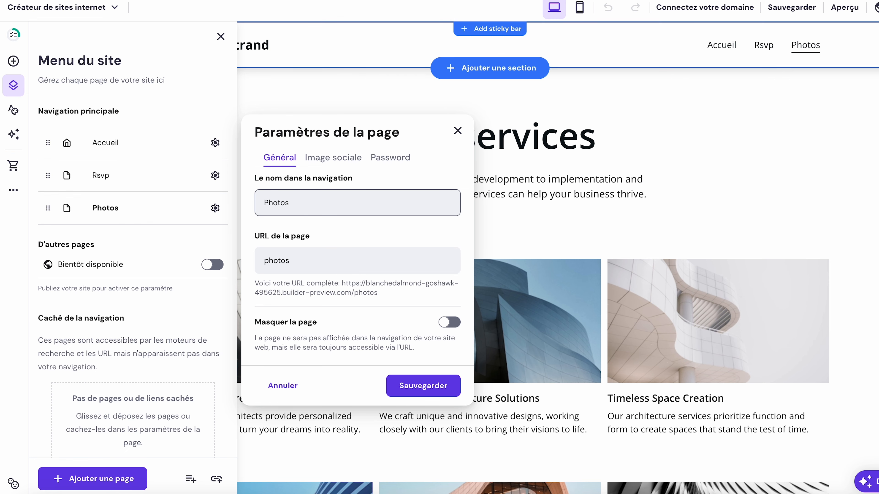
{"action": "left_click", "coordinate": [756, 167]}
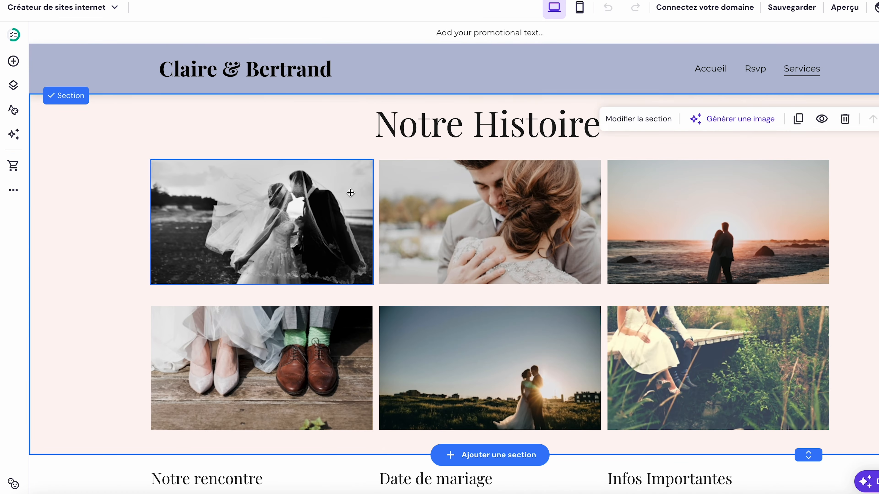
Step: Try the Fondu animation on the black-and-white couple photo under Notre Histoire and set it to Diapositive
{"action": "left_click", "coordinate": [219, 181]}
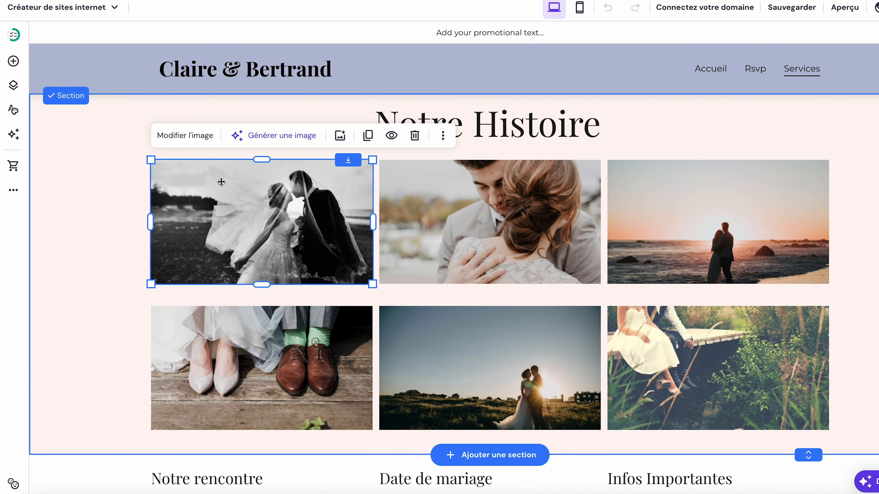
{"action": "left_click", "coordinate": [190, 136]}
{"action": "left_click", "coordinate": [543, 210]}
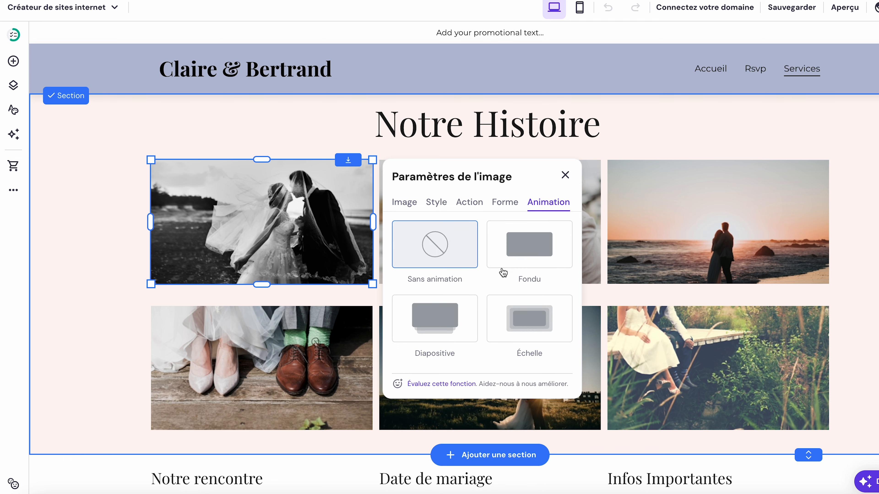
{"action": "left_click", "coordinate": [527, 262]}
{"action": "left_click", "coordinate": [411, 323]}
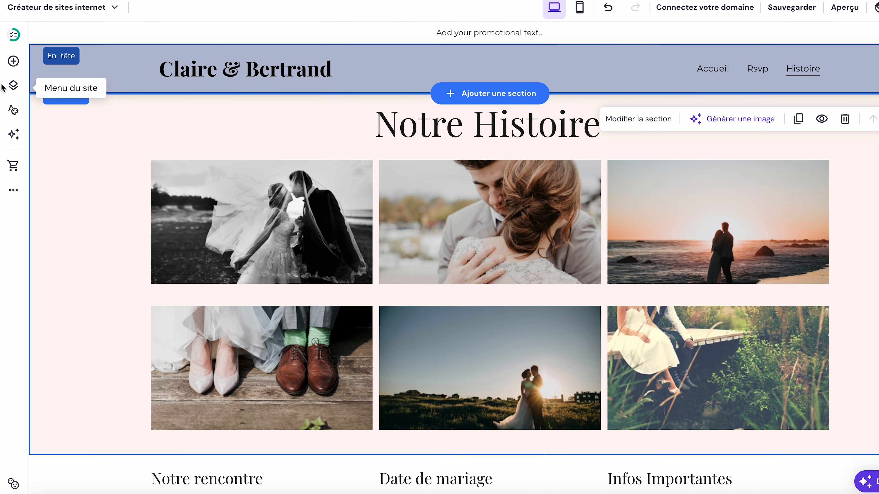
Step: Turn on password protection for the Histoire page, enter the page password and browse the Guest area designs
{"action": "left_click", "coordinate": [11, 88]}
{"action": "left_click", "coordinate": [215, 209]}
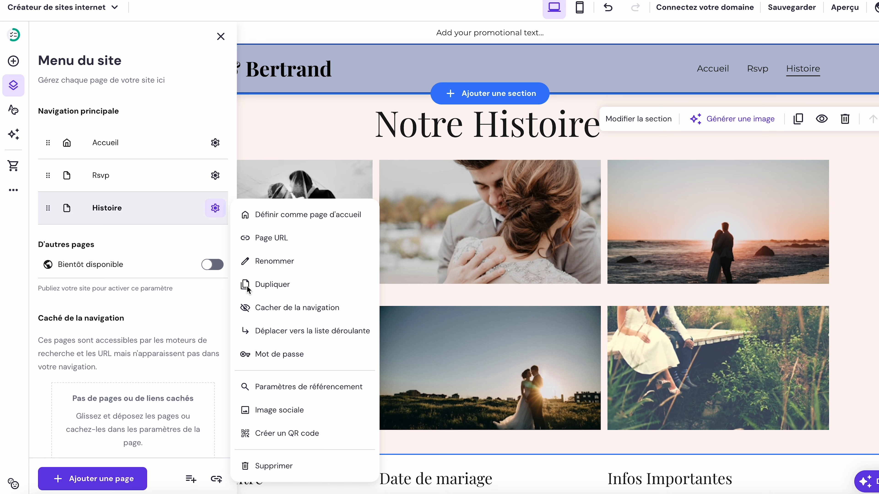
{"action": "left_click", "coordinate": [277, 356]}
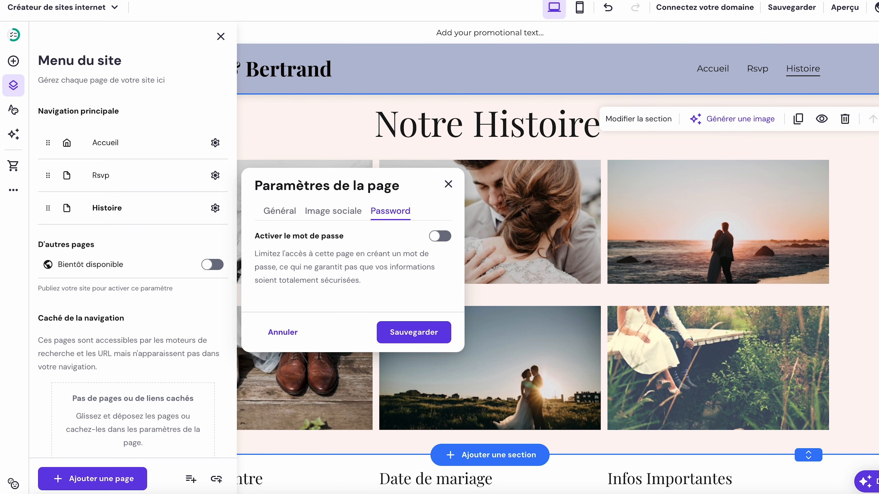
{"action": "left_click", "coordinate": [441, 237]}
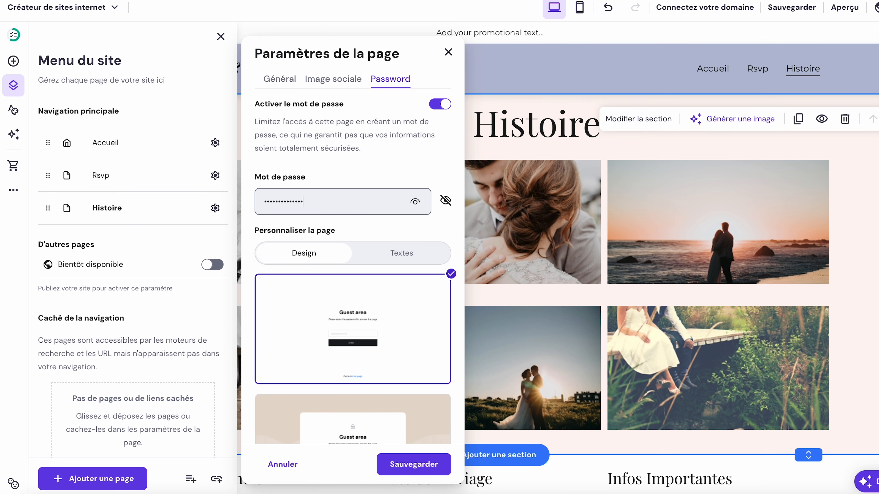
{"action": "scroll", "coordinate": [358, 228], "scroll_direction": "down", "scroll_amount": 5}
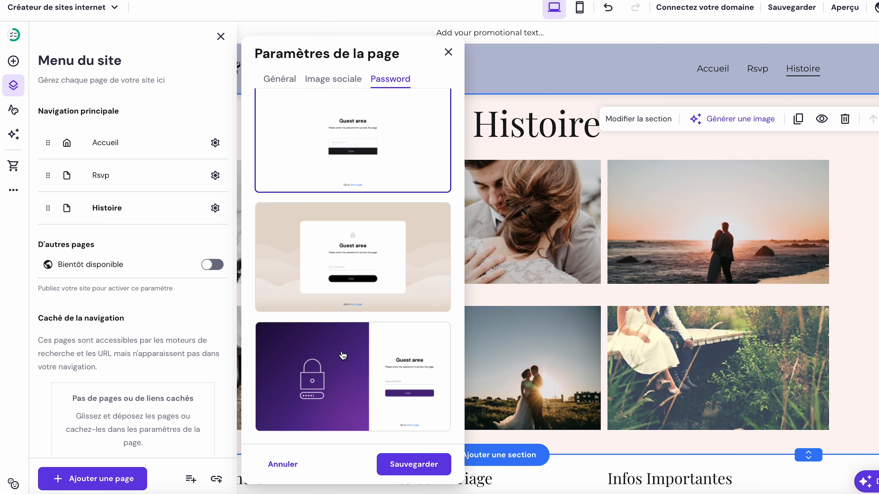
{"action": "scroll", "coordinate": [343, 355], "scroll_direction": "up", "scroll_amount": 3}
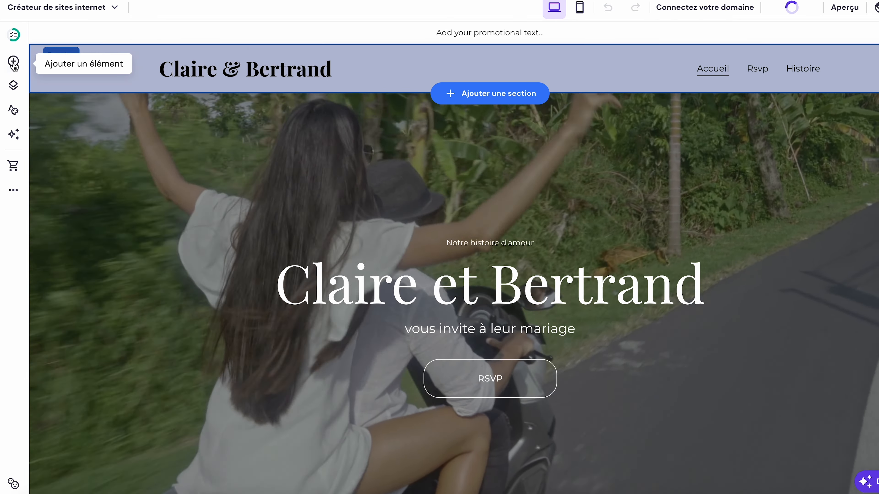
Step: Add an embedded code element to the home page's hero section, above the Notre histoire d'amour text
{"action": "left_click", "coordinate": [13, 61]}
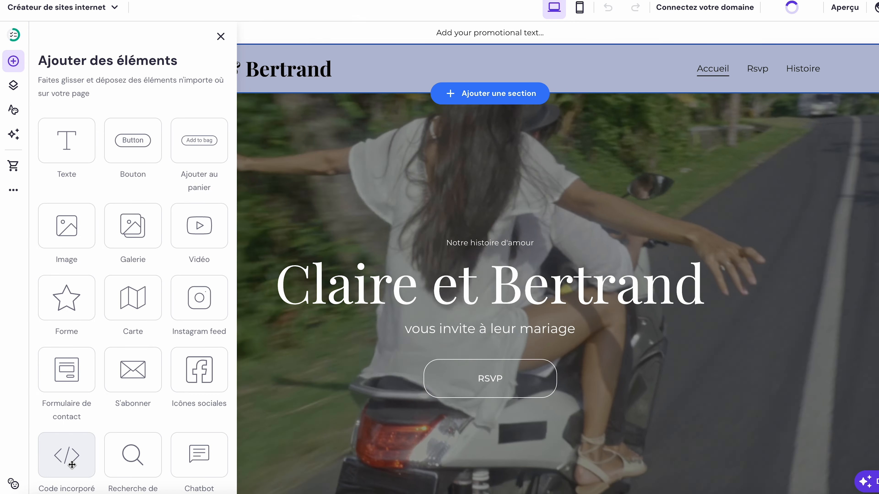
{"action": "left_click_drag", "start_coordinate": [66, 455], "coordinate": [495, 166]}
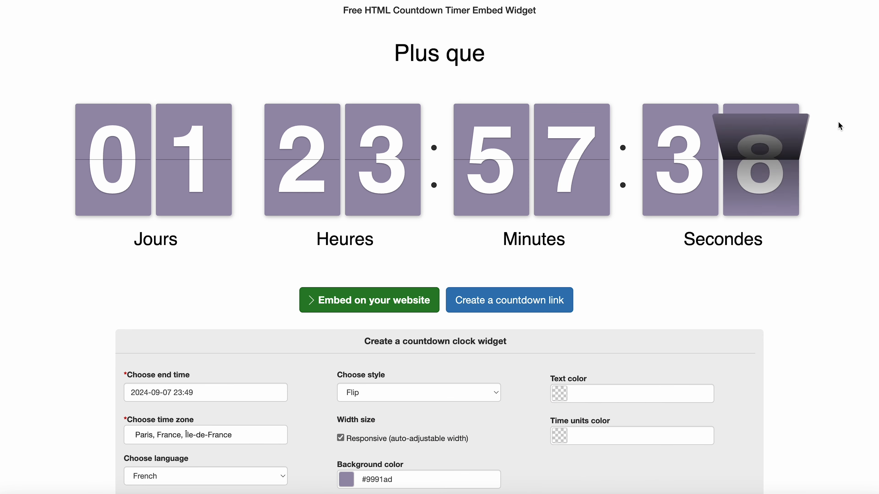
Step: Switch to the LogWork countdown page, review the French flip timer's settings and get its website embed code
{"action": "scroll", "coordinate": [838, 122], "scroll_direction": "down", "scroll_amount": 5}
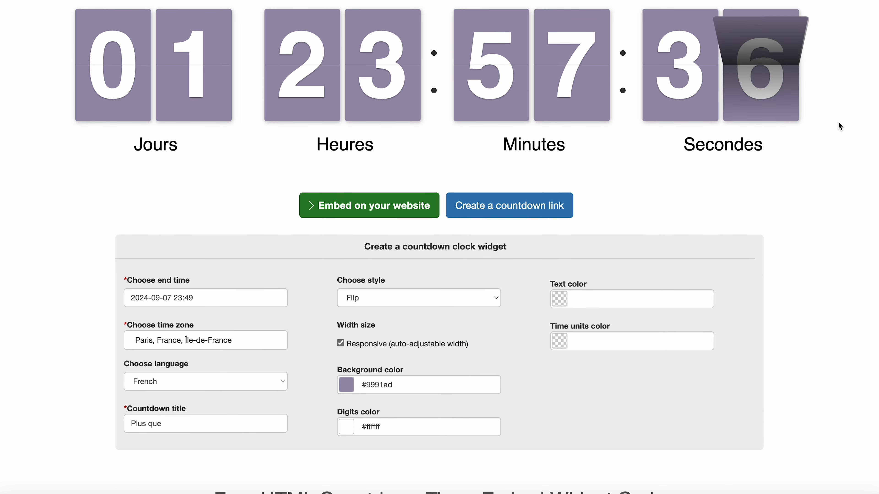
{"action": "scroll", "coordinate": [838, 126], "scroll_direction": "down", "scroll_amount": 2}
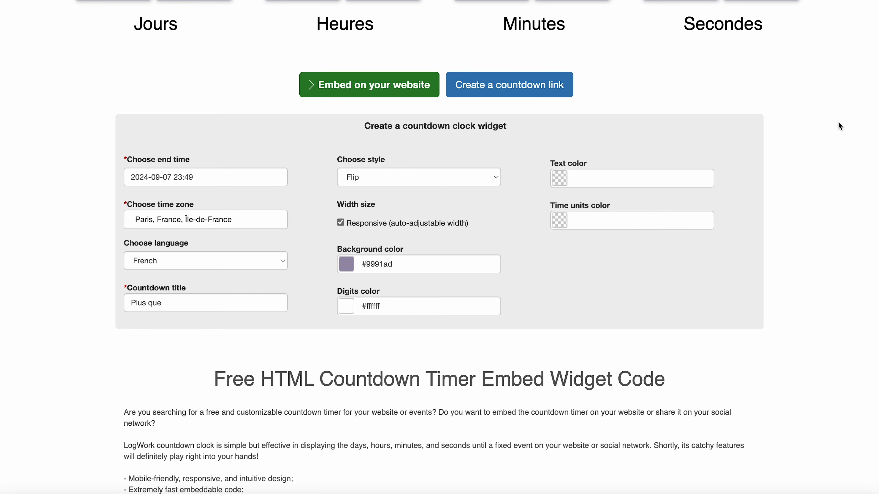
{"action": "scroll", "coordinate": [838, 126], "scroll_direction": "up", "scroll_amount": 1}
{"action": "scroll", "coordinate": [838, 122], "scroll_direction": "up", "scroll_amount": 5}
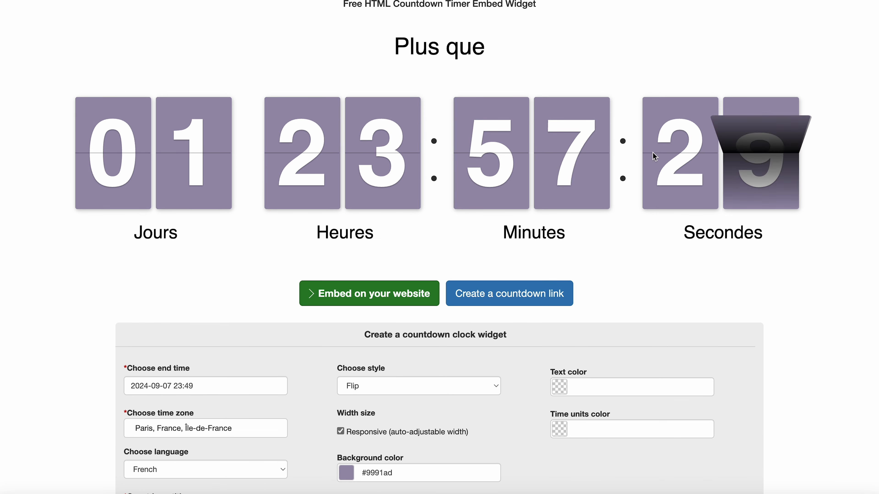
{"action": "left_click", "coordinate": [408, 293]}
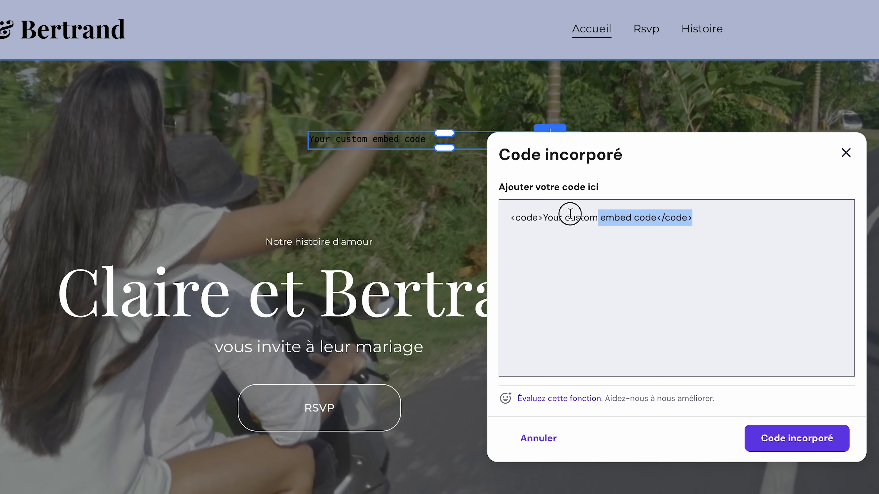
Step: Replace the hero element's placeholder code with the copied countdown timer code and embed it
{"action": "left_click_drag", "start_coordinate": [570, 213], "coordinate": [509, 217]}
{"action": "key", "text": "ctrl+v"}
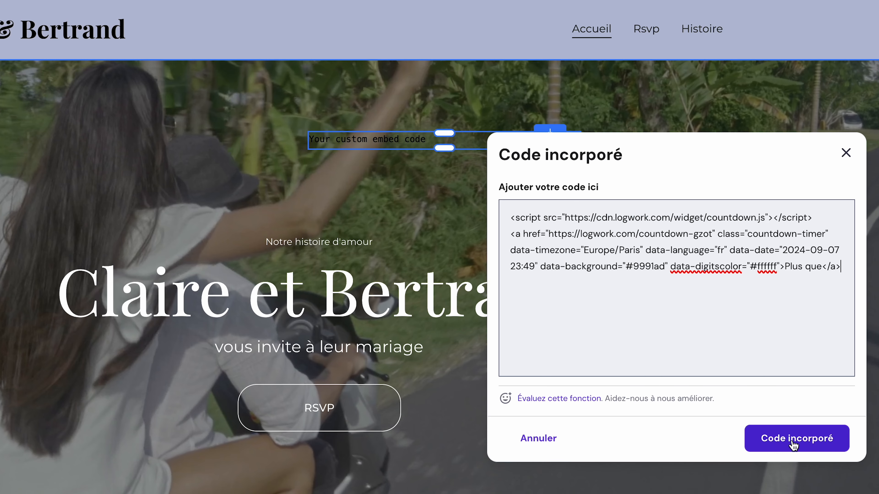
{"action": "left_click", "coordinate": [793, 439]}
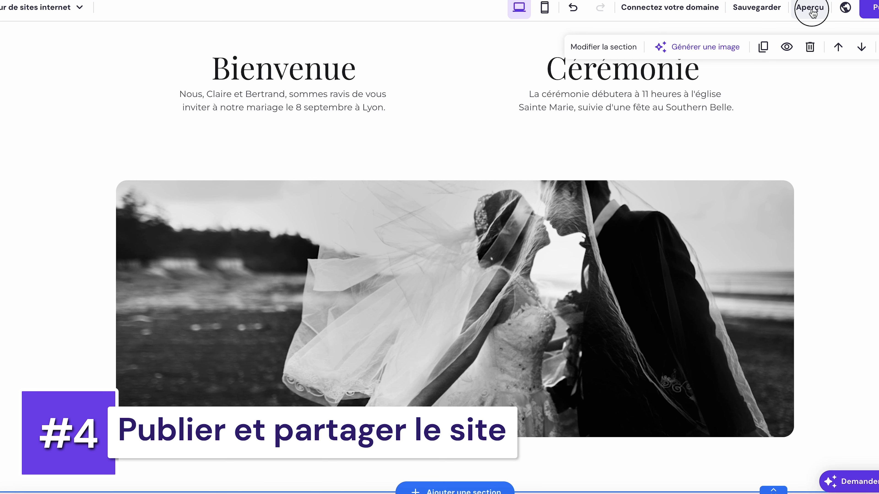
Step: Preview the home page in its desktop and mobile layouts
{"action": "left_click", "coordinate": [810, 7]}
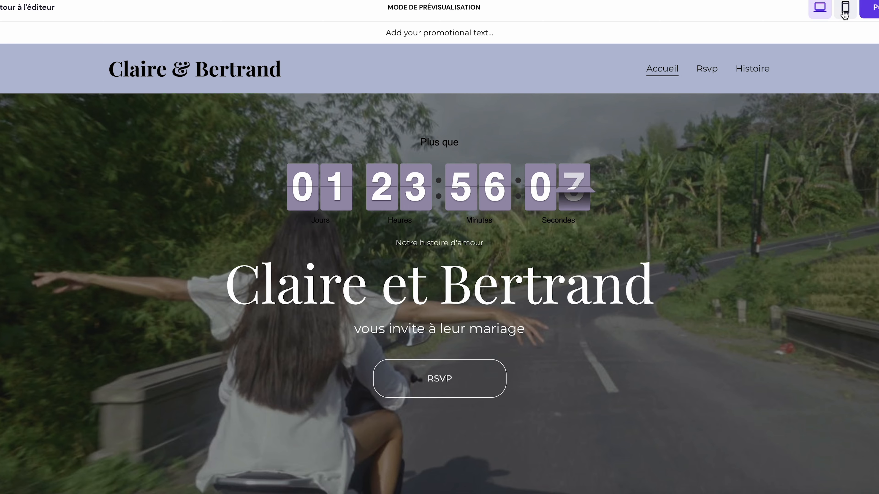
{"action": "left_click", "coordinate": [845, 8]}
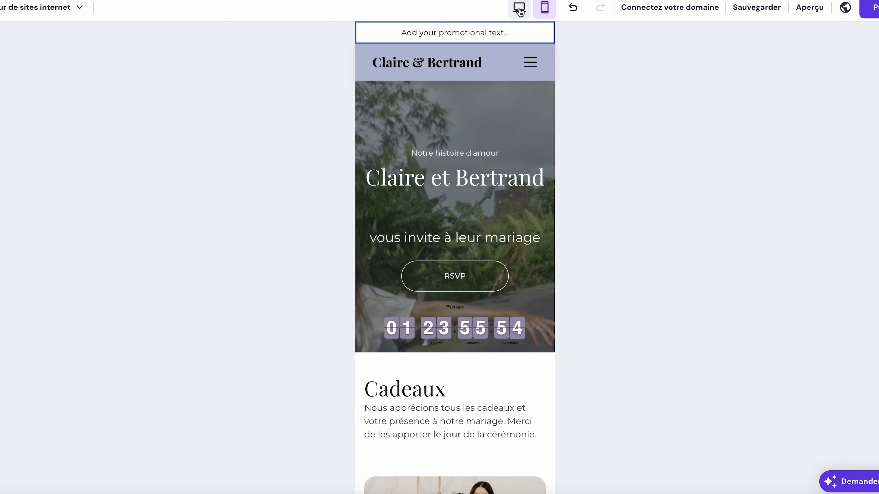
{"action": "left_click", "coordinate": [519, 8]}
Step: In the mobile layout, move the vous invite à leur mariage text and RSVP button up and select the countdown
{"action": "left_click", "coordinate": [545, 10]}
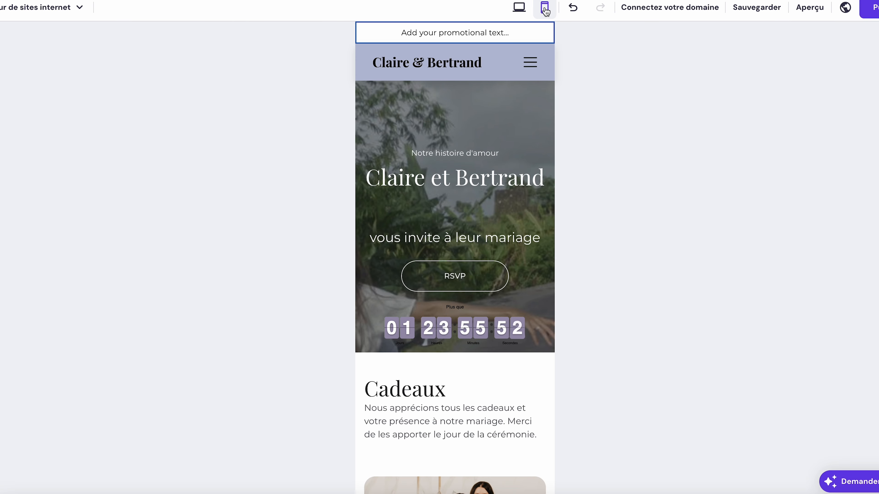
{"action": "left_click", "coordinate": [450, 239]}
{"action": "left_click_drag", "start_coordinate": [449, 238], "coordinate": [450, 220]}
{"action": "left_click_drag", "start_coordinate": [451, 279], "coordinate": [450, 258]}
{"action": "left_click", "coordinate": [443, 325]}
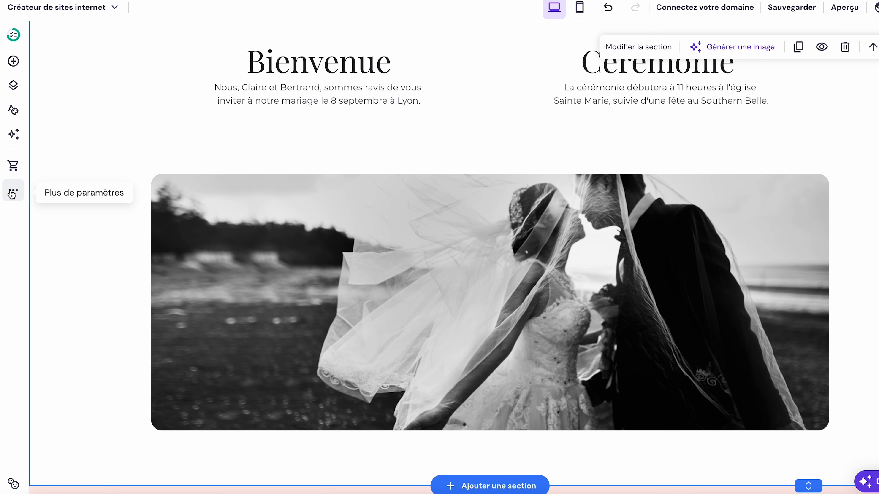
Step: Enable noindex for the Accueil page in the site's SEO settings and close them
{"action": "left_click", "coordinate": [12, 194]}
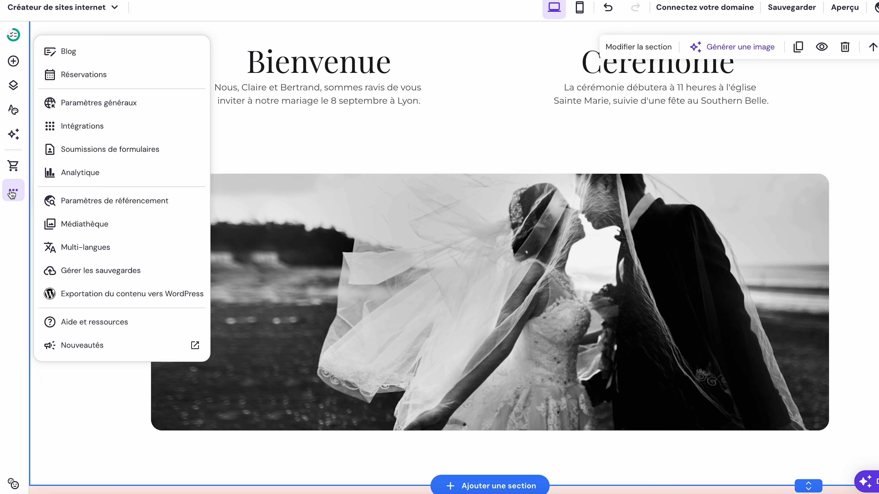
{"action": "left_click", "coordinate": [115, 204]}
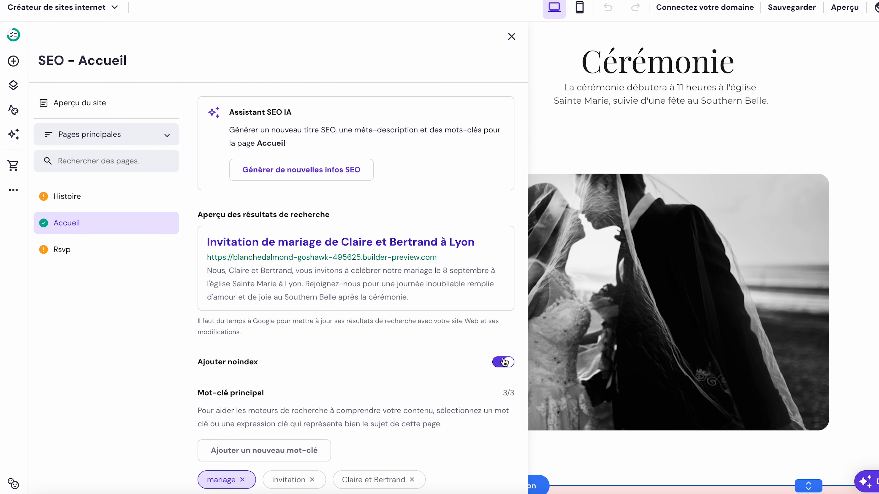
{"action": "left_click", "coordinate": [860, 86]}
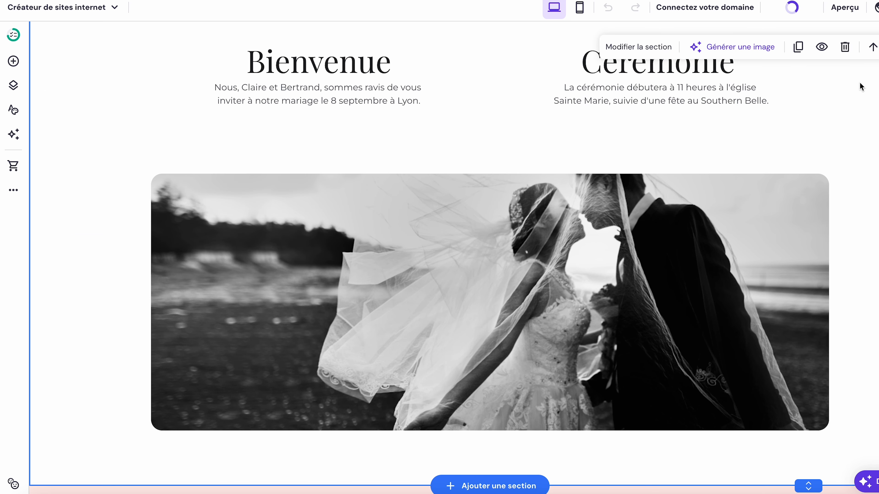
{"action": "left_click", "coordinate": [706, 2]}
Step: Open the page options of the Rsvp page
{"action": "left_click", "coordinate": [13, 85]}
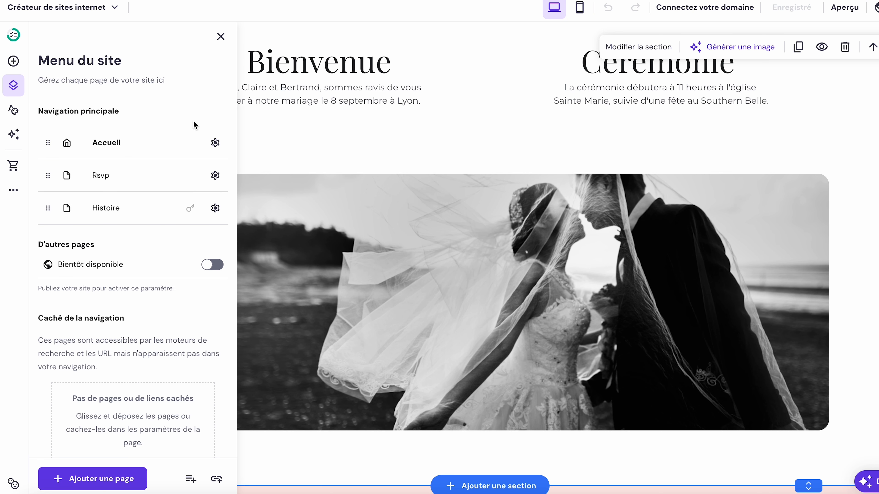
{"action": "left_click", "coordinate": [215, 176]}
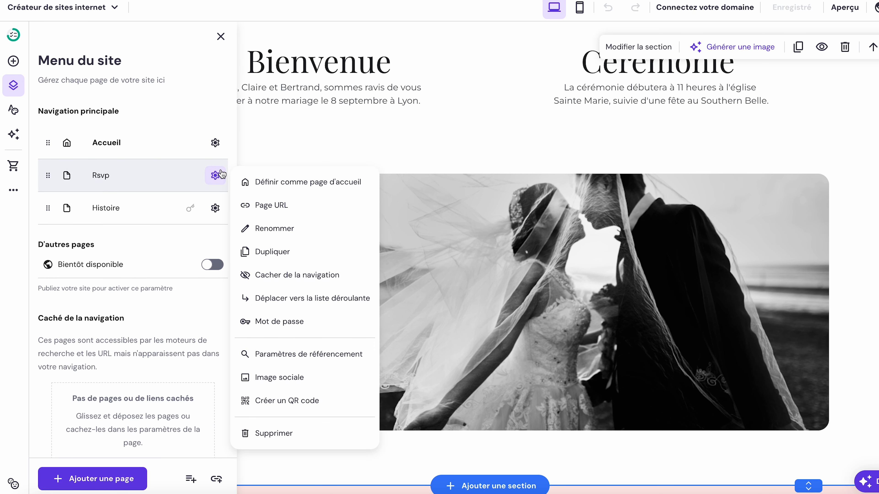